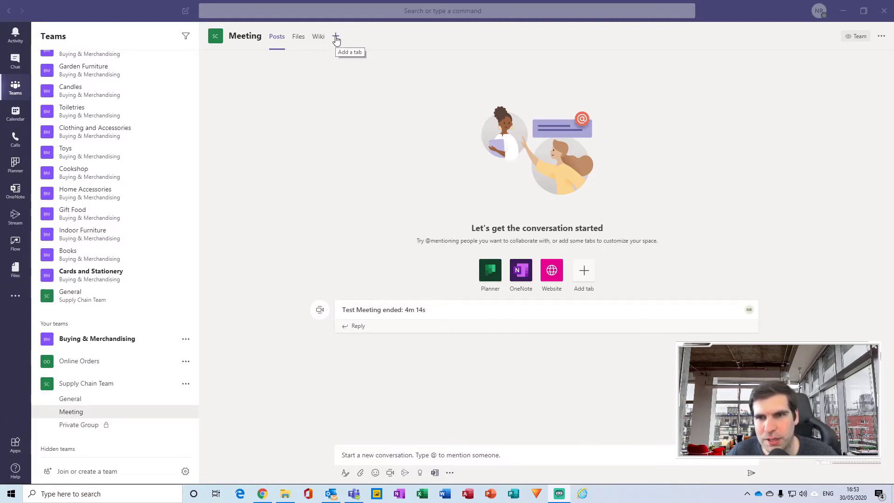
Step: Start adding a YouTube tab to the Meeting channel, finding the app by searching for "youtube", and turn off posting to the channel about it
left_click(336, 37)
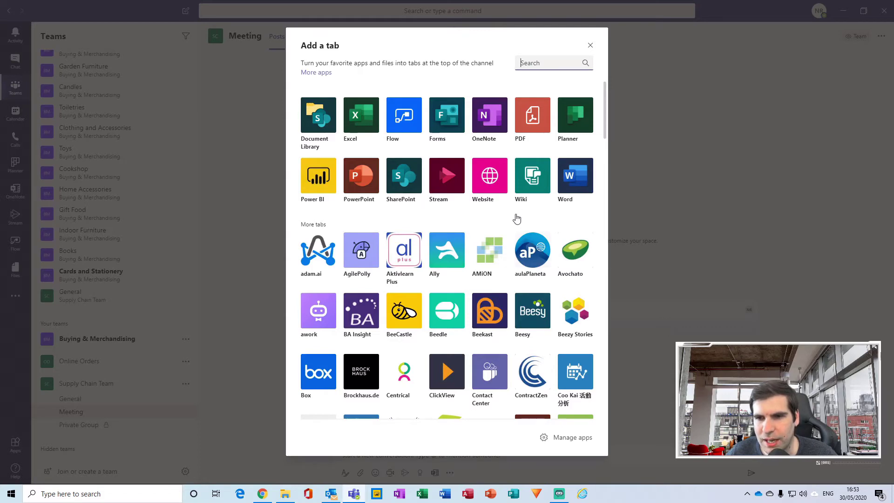
scroll(420, 222, "down", 2)
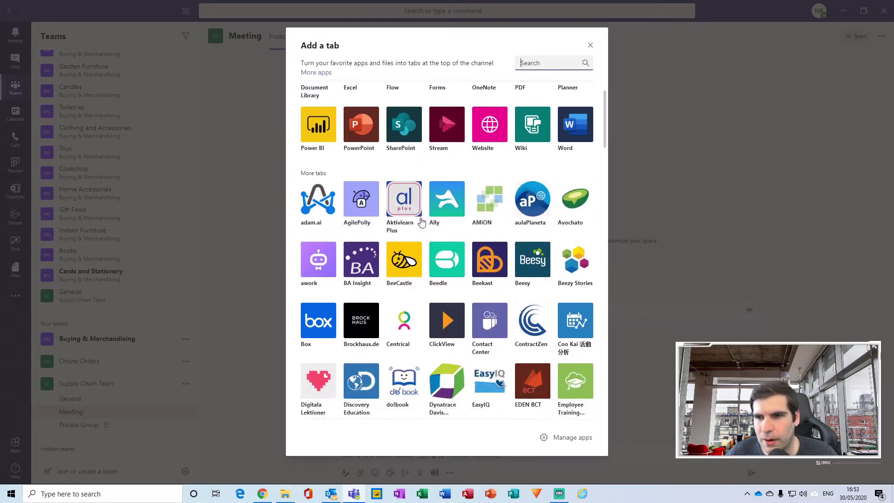
scroll(420, 222, "down", 11)
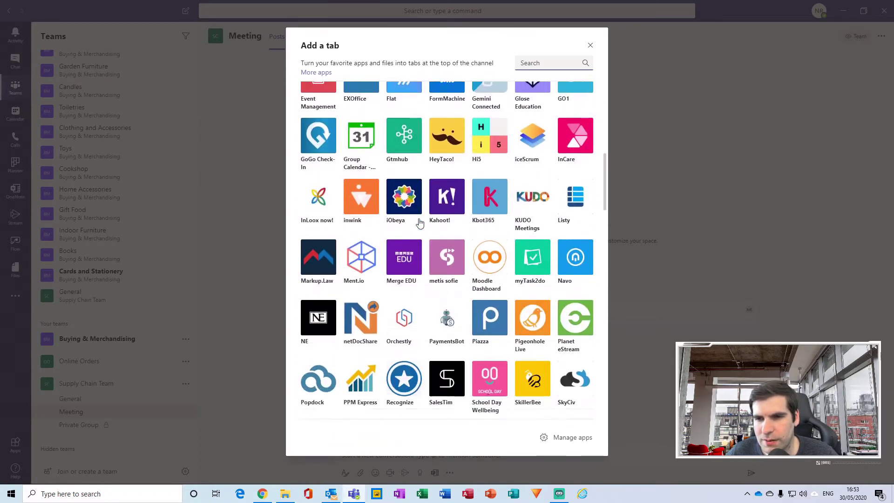
scroll(420, 224, "down", 8)
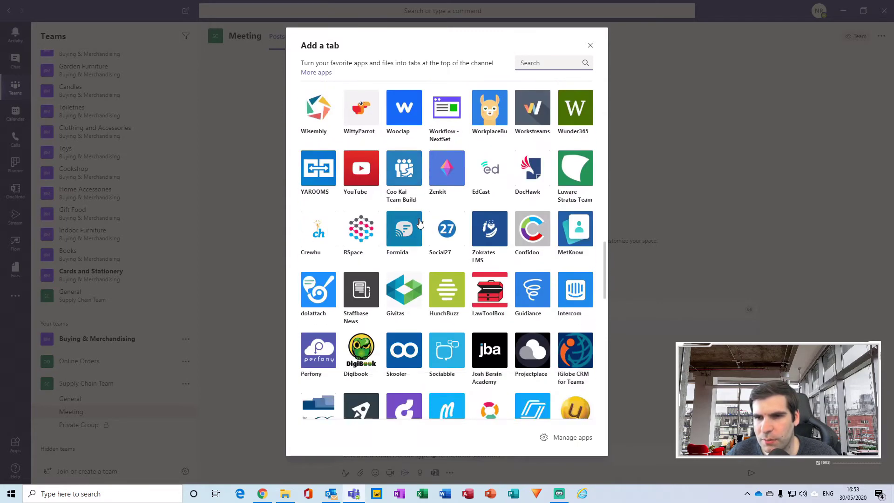
scroll(533, 167, "up", 7)
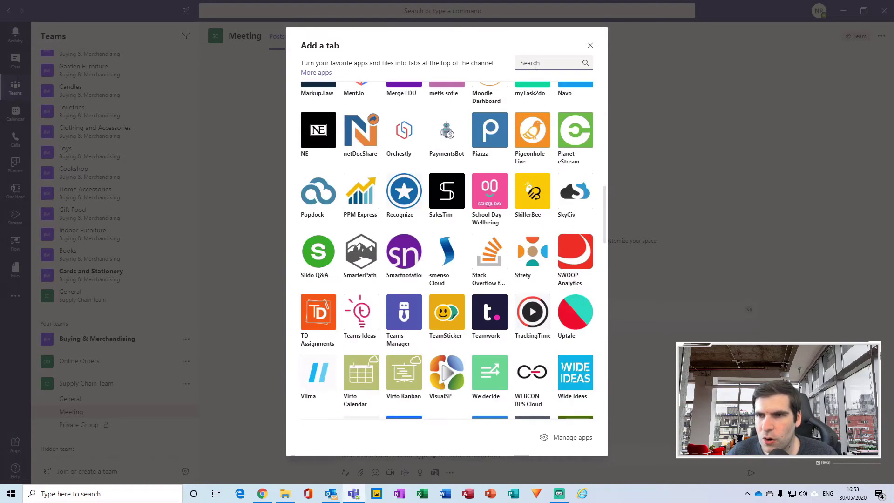
left_click(543, 64)
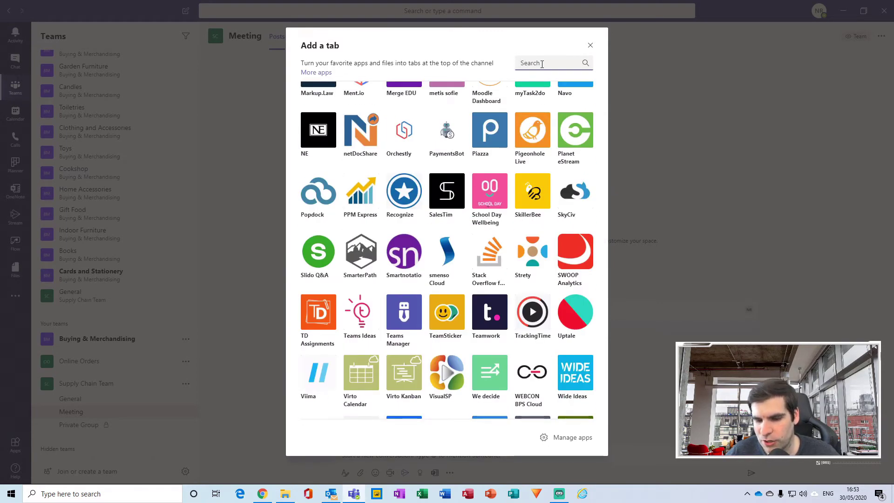
type("youtub")
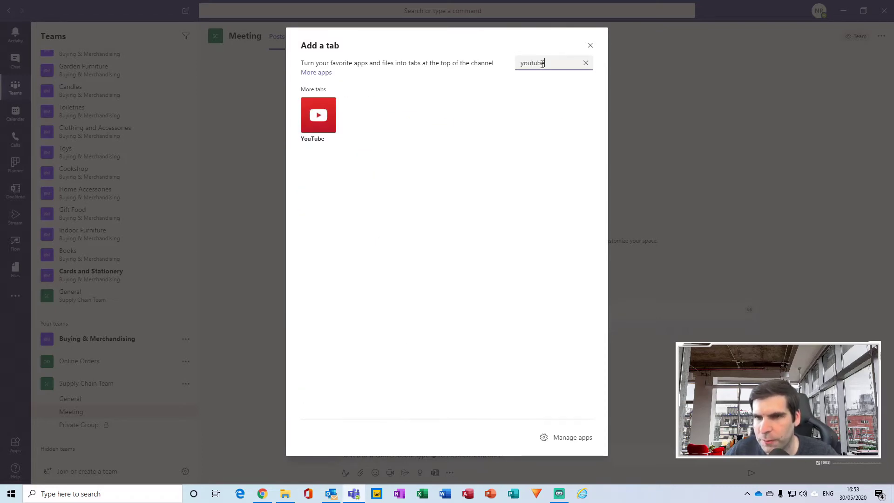
type("e")
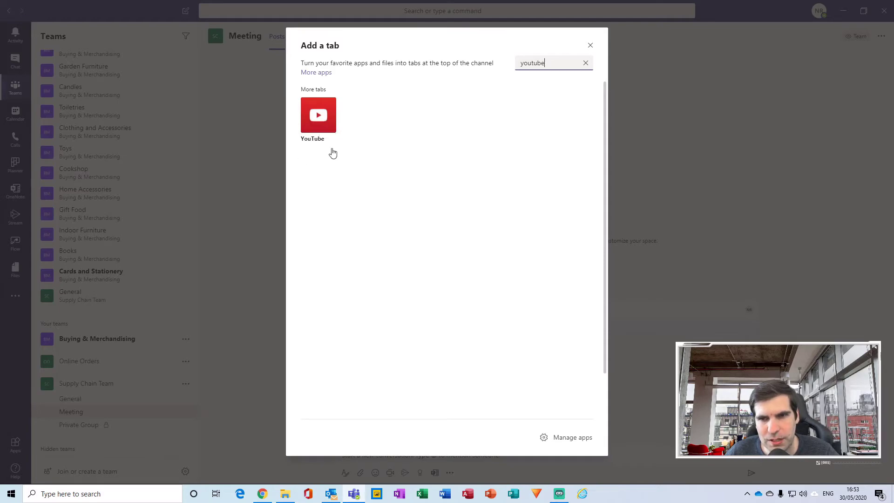
left_click(318, 122)
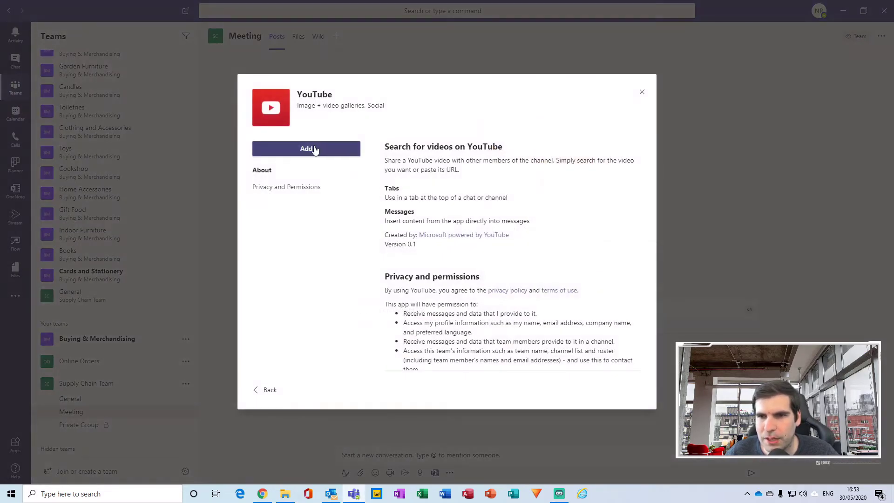
left_click(314, 149)
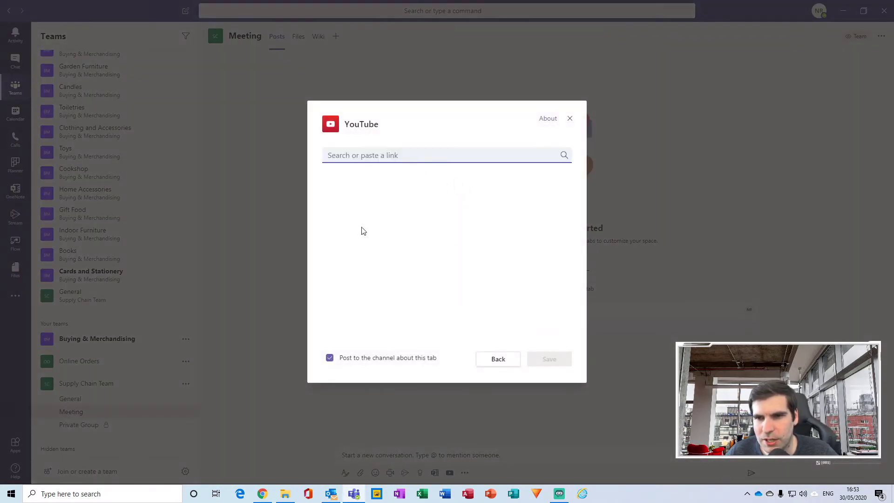
left_click(330, 359)
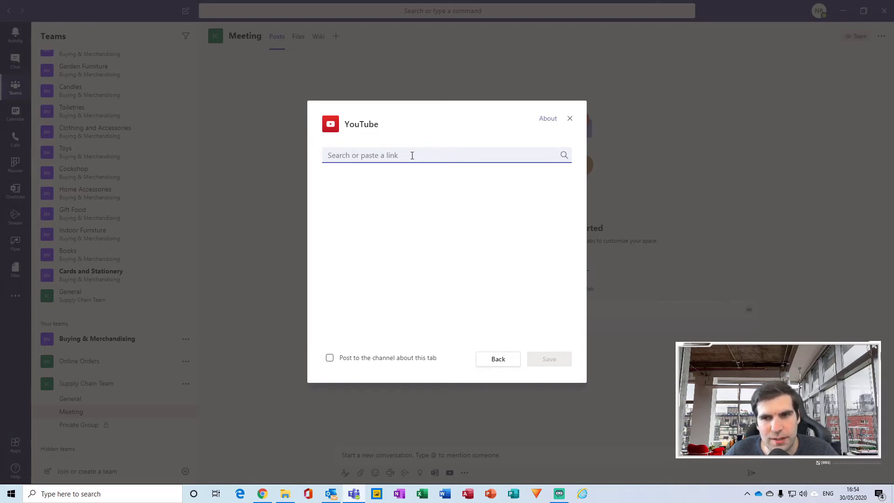
Step: Search YouTube for "thatofficeguy" and browse the videos found
left_click(407, 154)
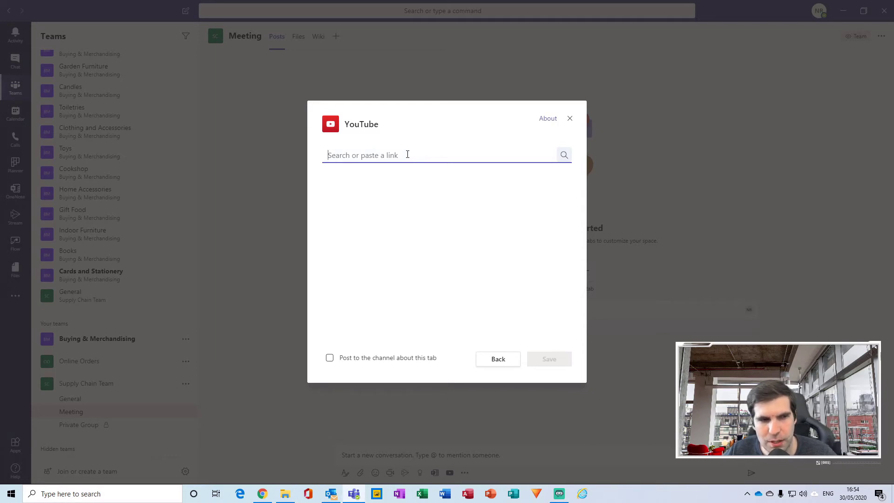
type("thatofficeguy")
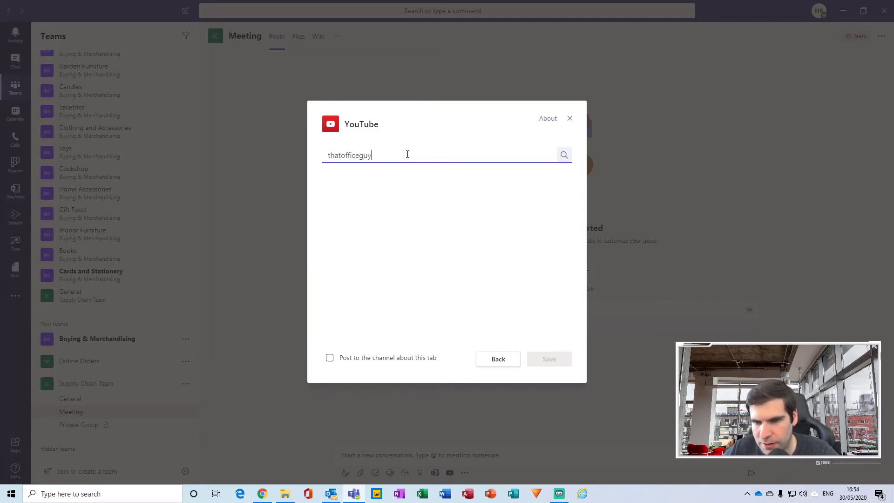
left_click(564, 156)
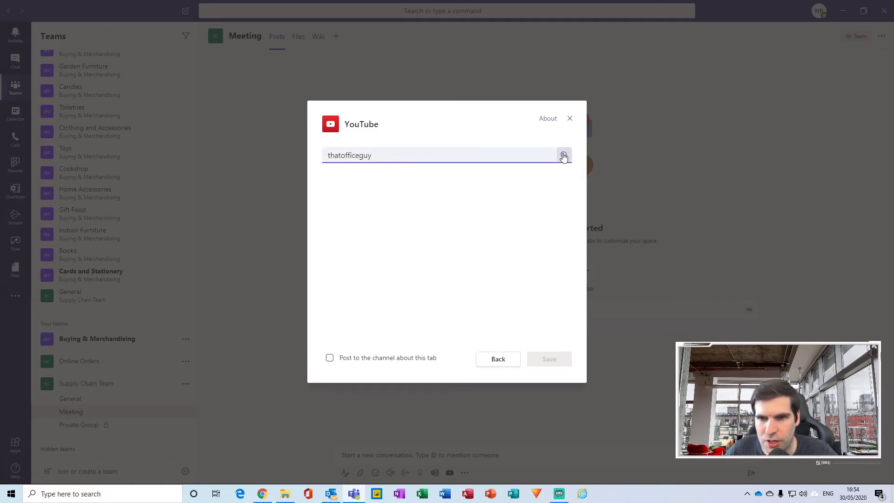
scroll(488, 264, "down", 1)
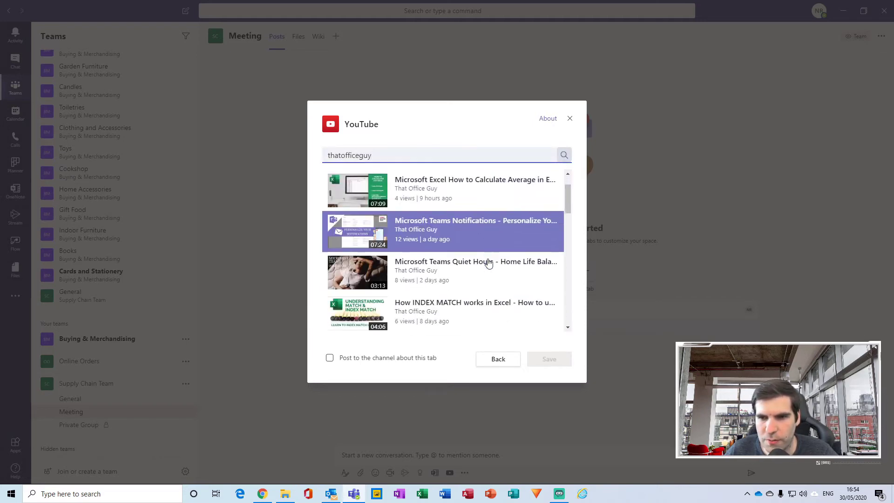
scroll(488, 262, "down", 5)
scroll(488, 262, "up", 6)
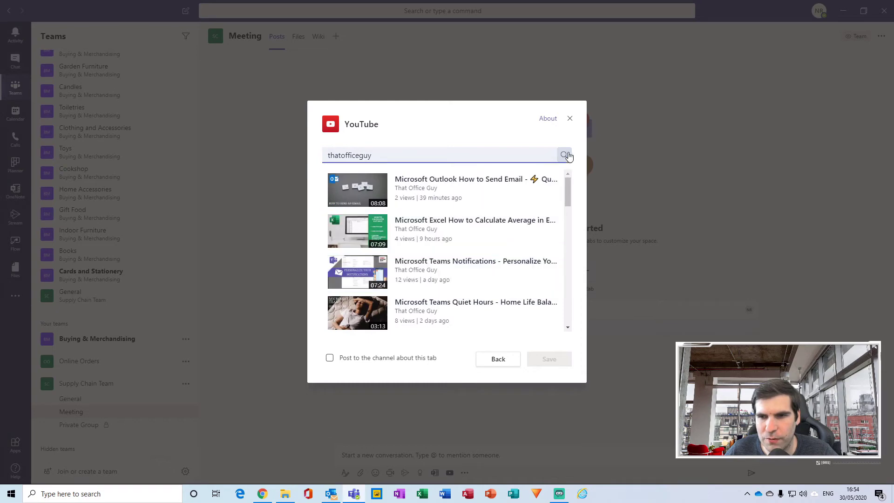
scroll(497, 209, "down", 3)
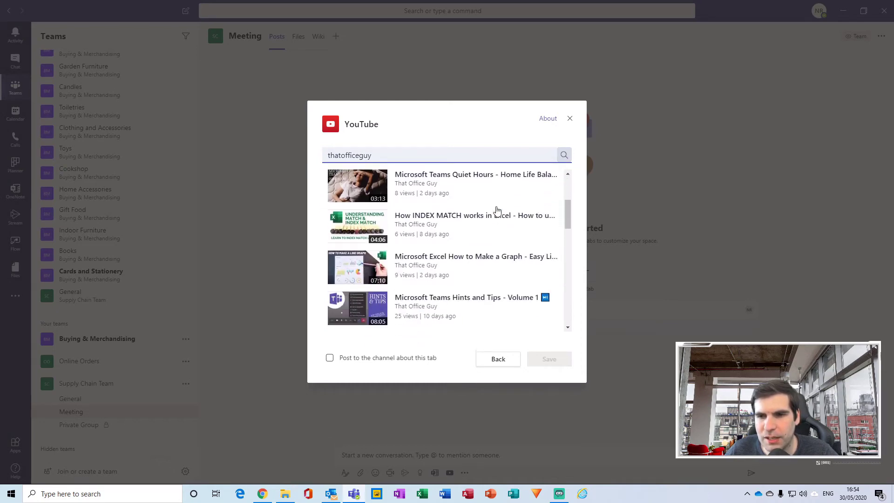
scroll(494, 219, "down", 5)
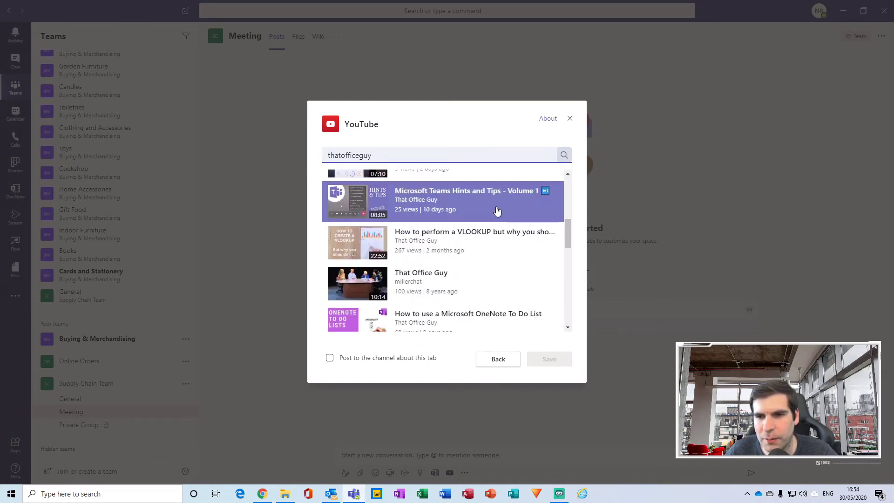
scroll(480, 232, "down", 3)
scroll(476, 215, "up", 8)
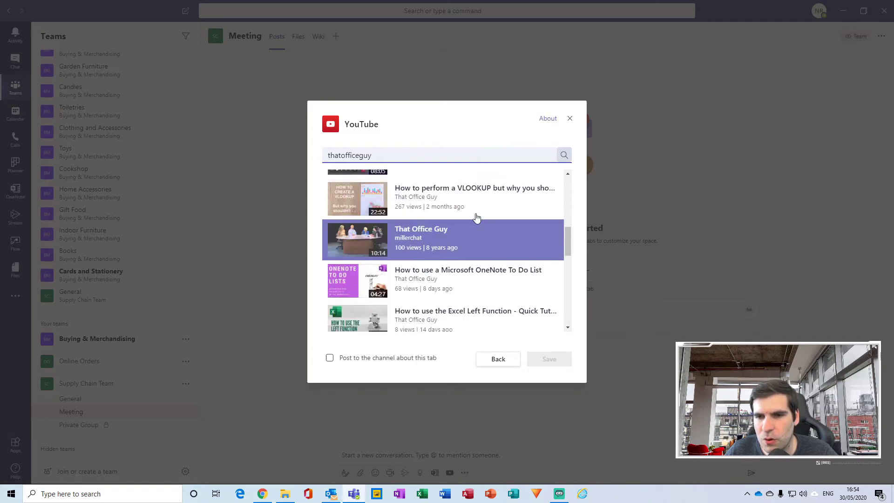
left_click_drag(380, 157, 319, 155)
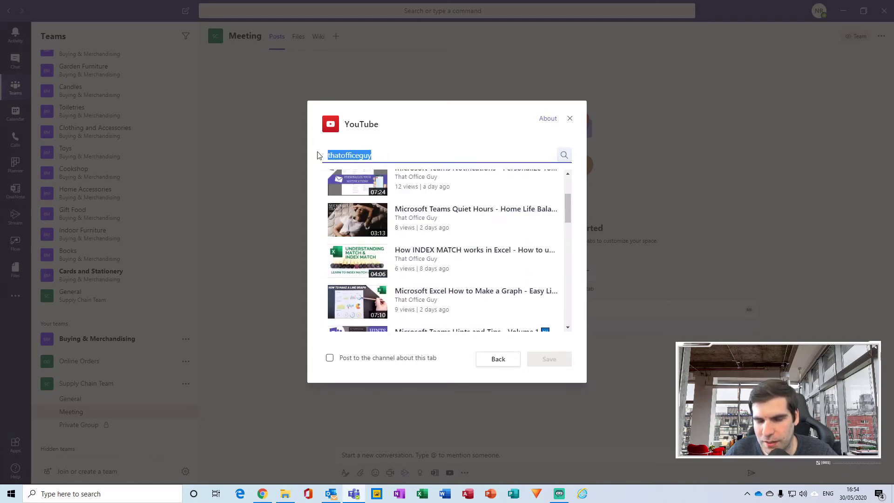
type("https://www.youtube.com/watch?v=k8hj5Y7FWlo")
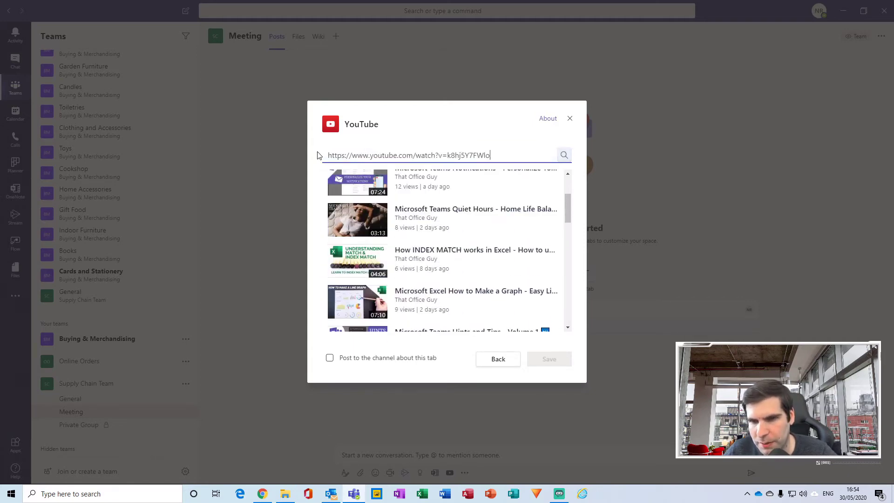
left_click(564, 155)
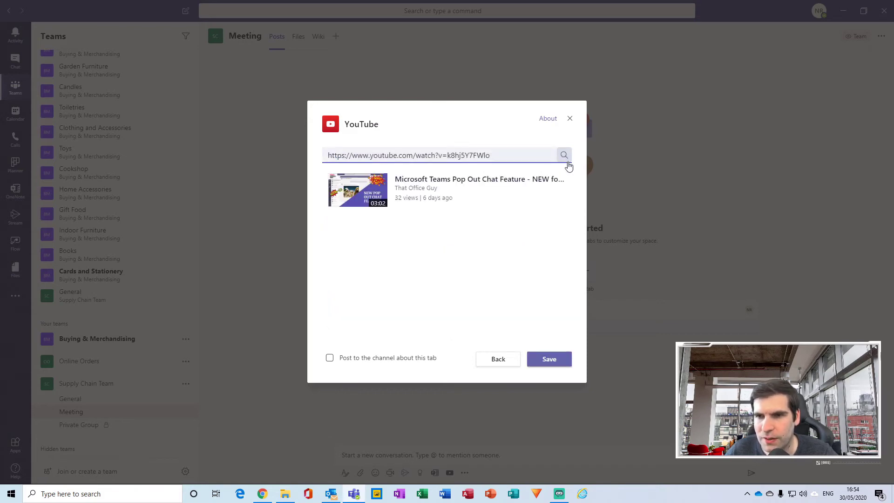
left_click(359, 197)
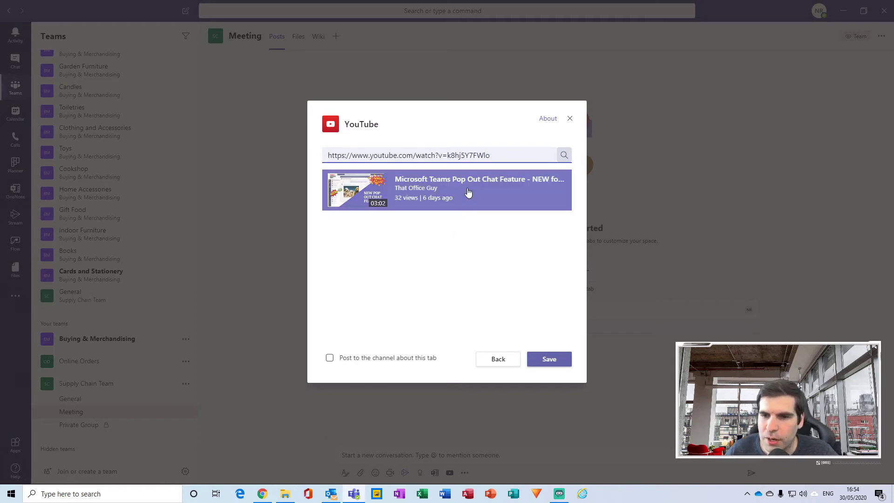
left_click(450, 186)
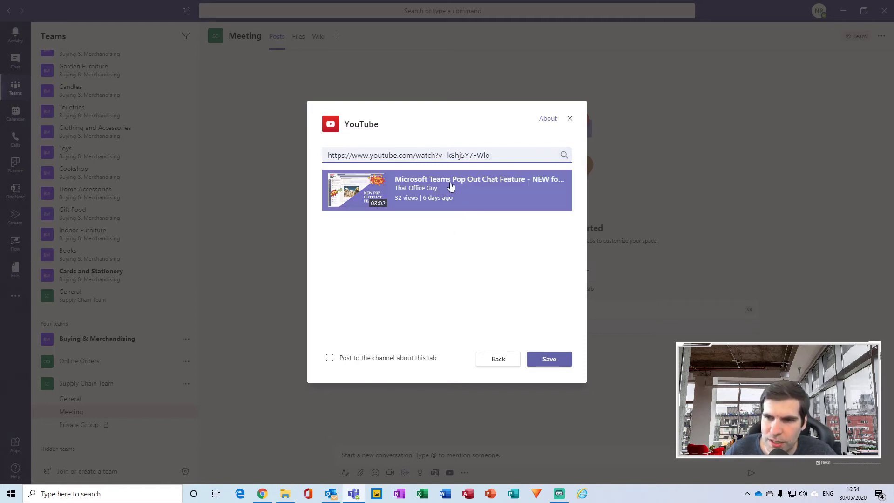
left_click(549, 363)
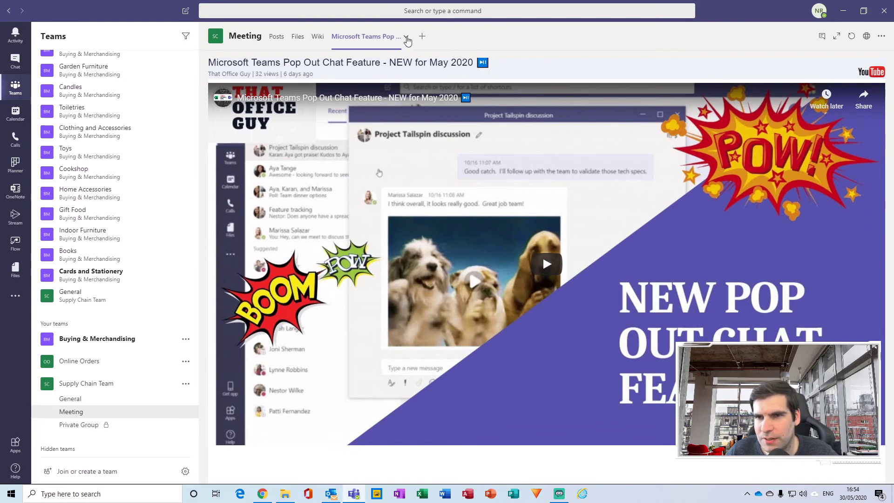
Step: Rename the new YouTube video tab as "Pop Out Chat Feature"
left_click(406, 37)
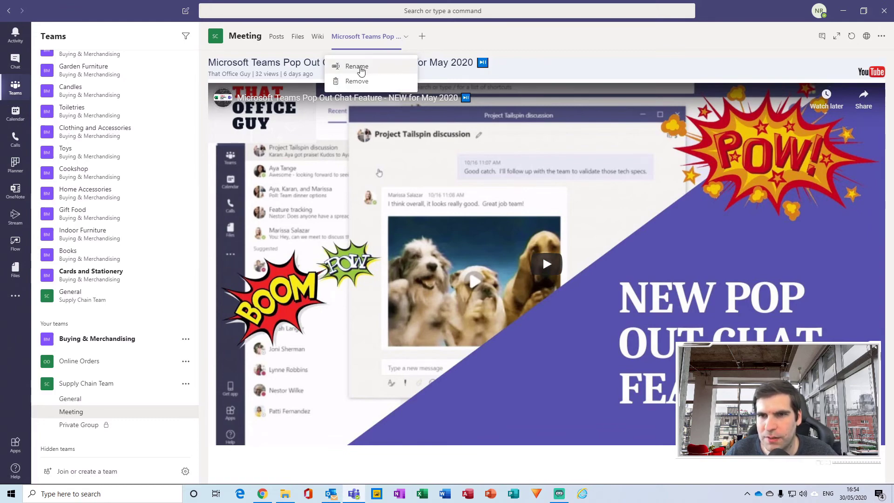
left_click(358, 67)
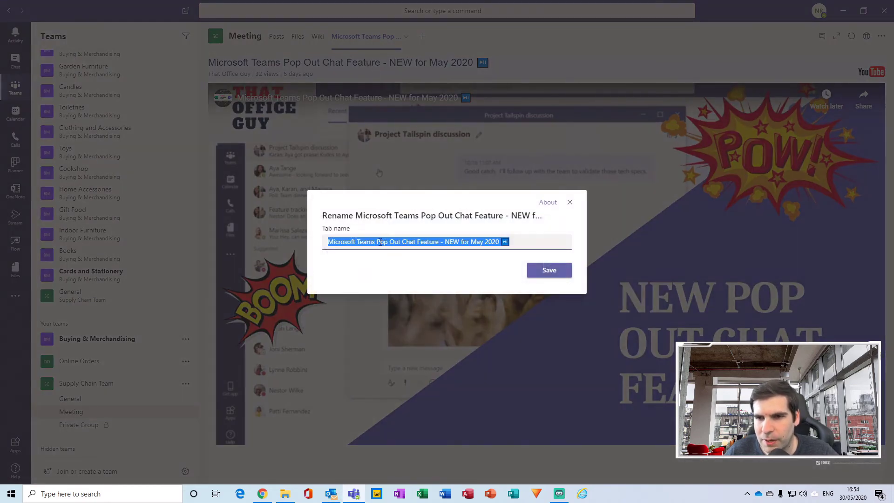
left_click(375, 241)
left_click_drag(378, 241, 319, 239)
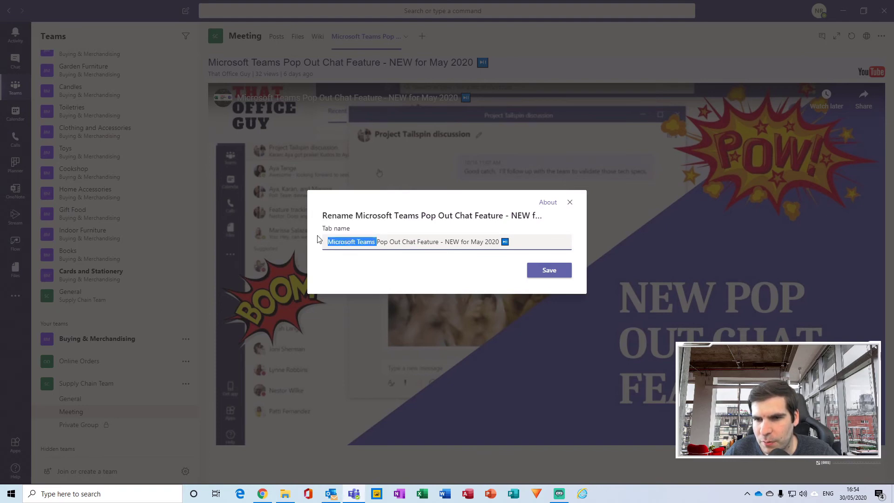
key("BackSpace")
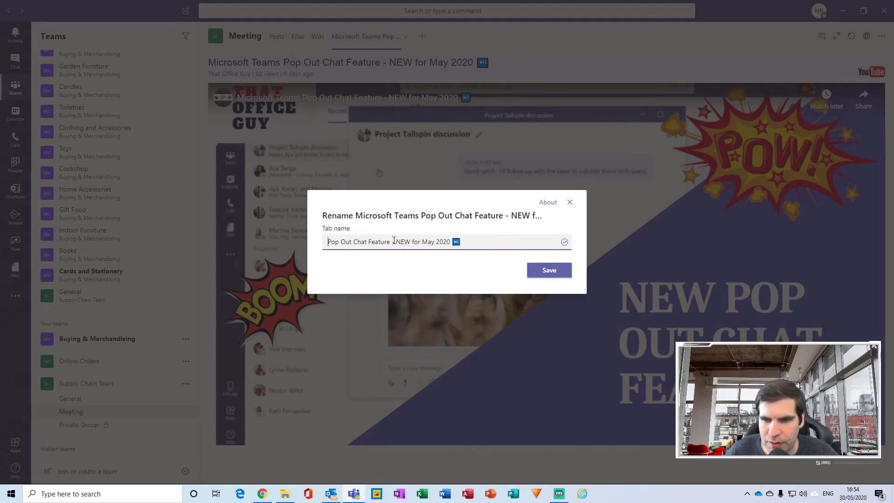
left_click_drag(392, 241, 469, 234)
key("BackSpace")
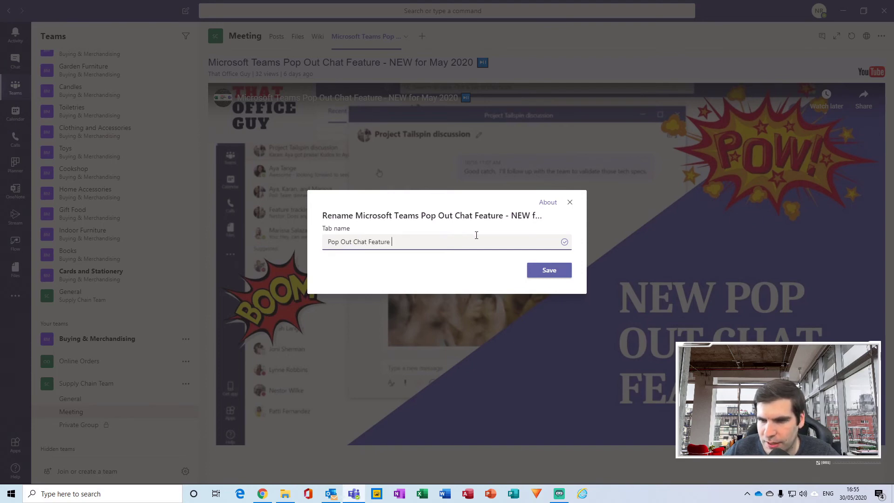
key("BackSpace")
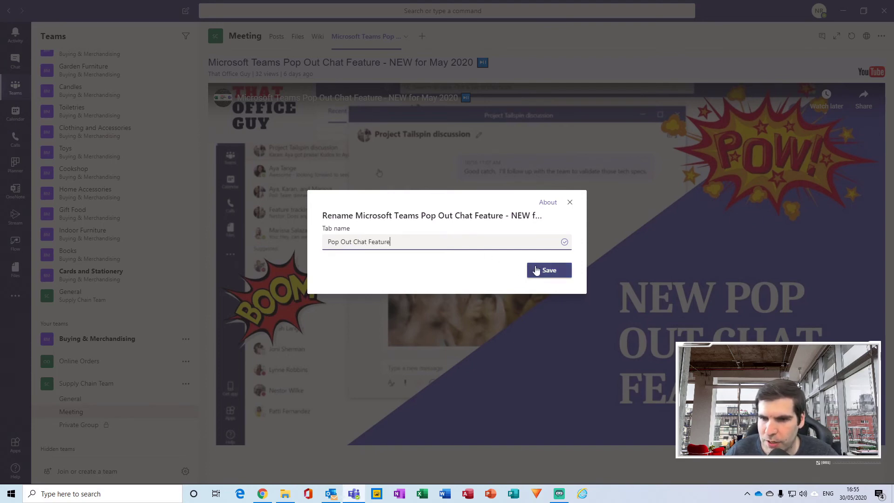
left_click(536, 270)
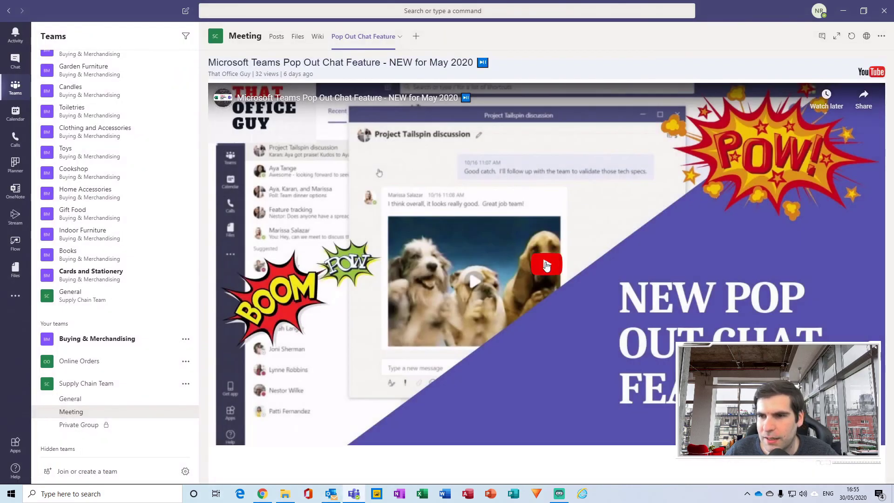
Step: Play the embedded video briefly in the Pop Out Chat Feature tab and pause it
left_click(547, 264)
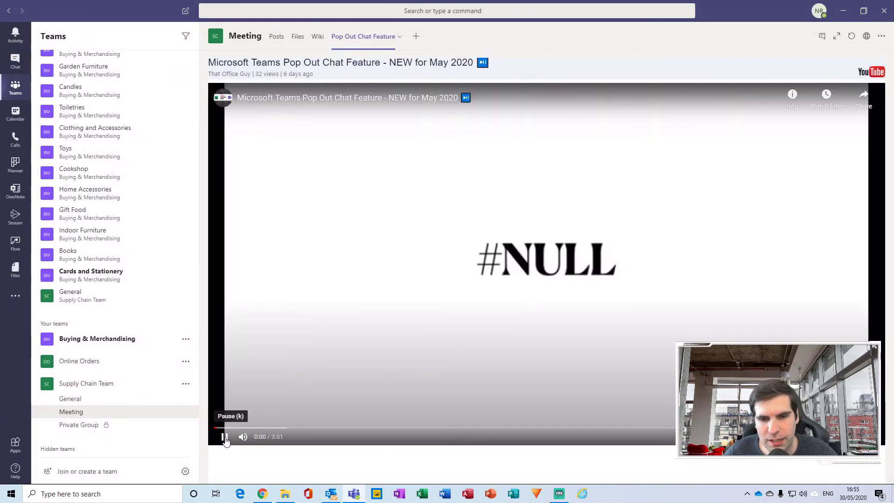
left_click(224, 436)
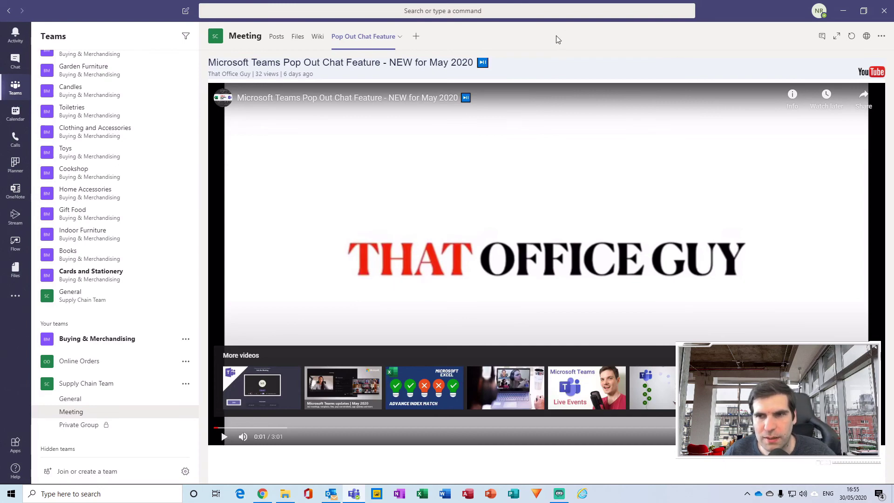